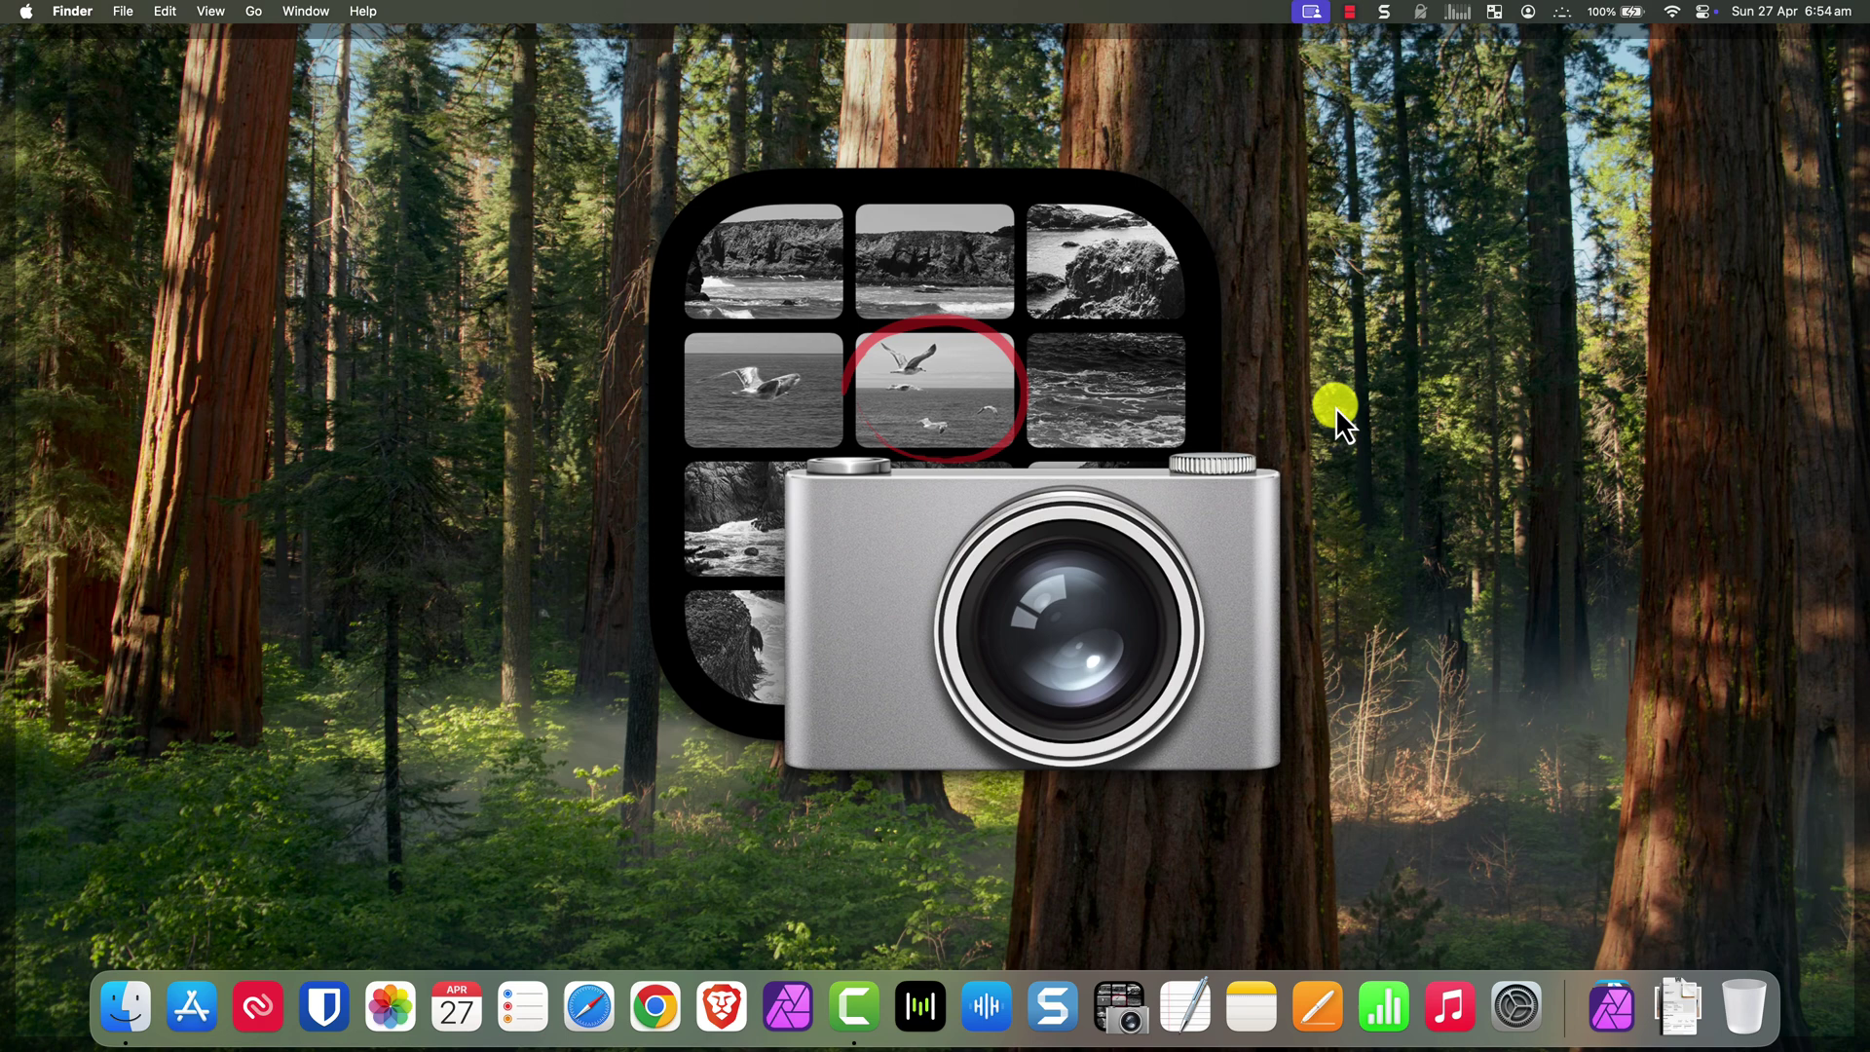
Step: Launch Image Capture from the Dock and select the iPhone to list its 81 photos and videos
left_click(1119, 1003)
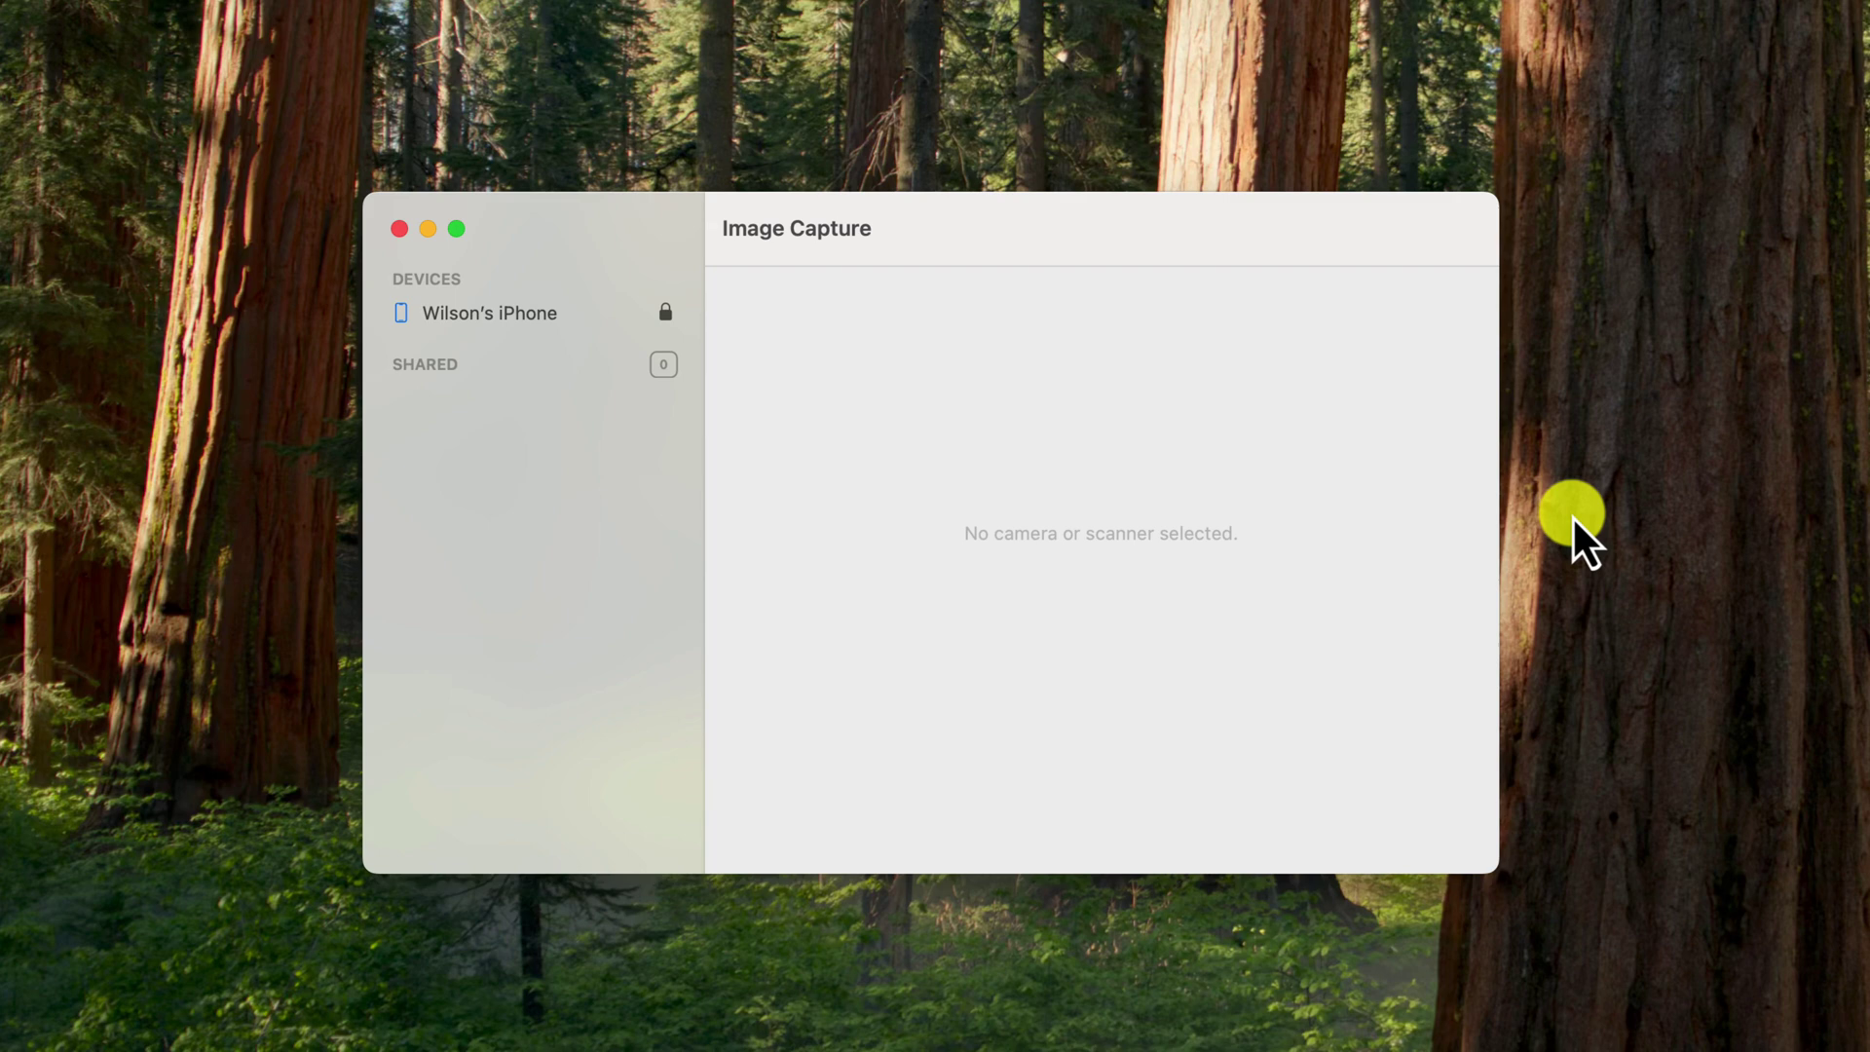
left_click(513, 316)
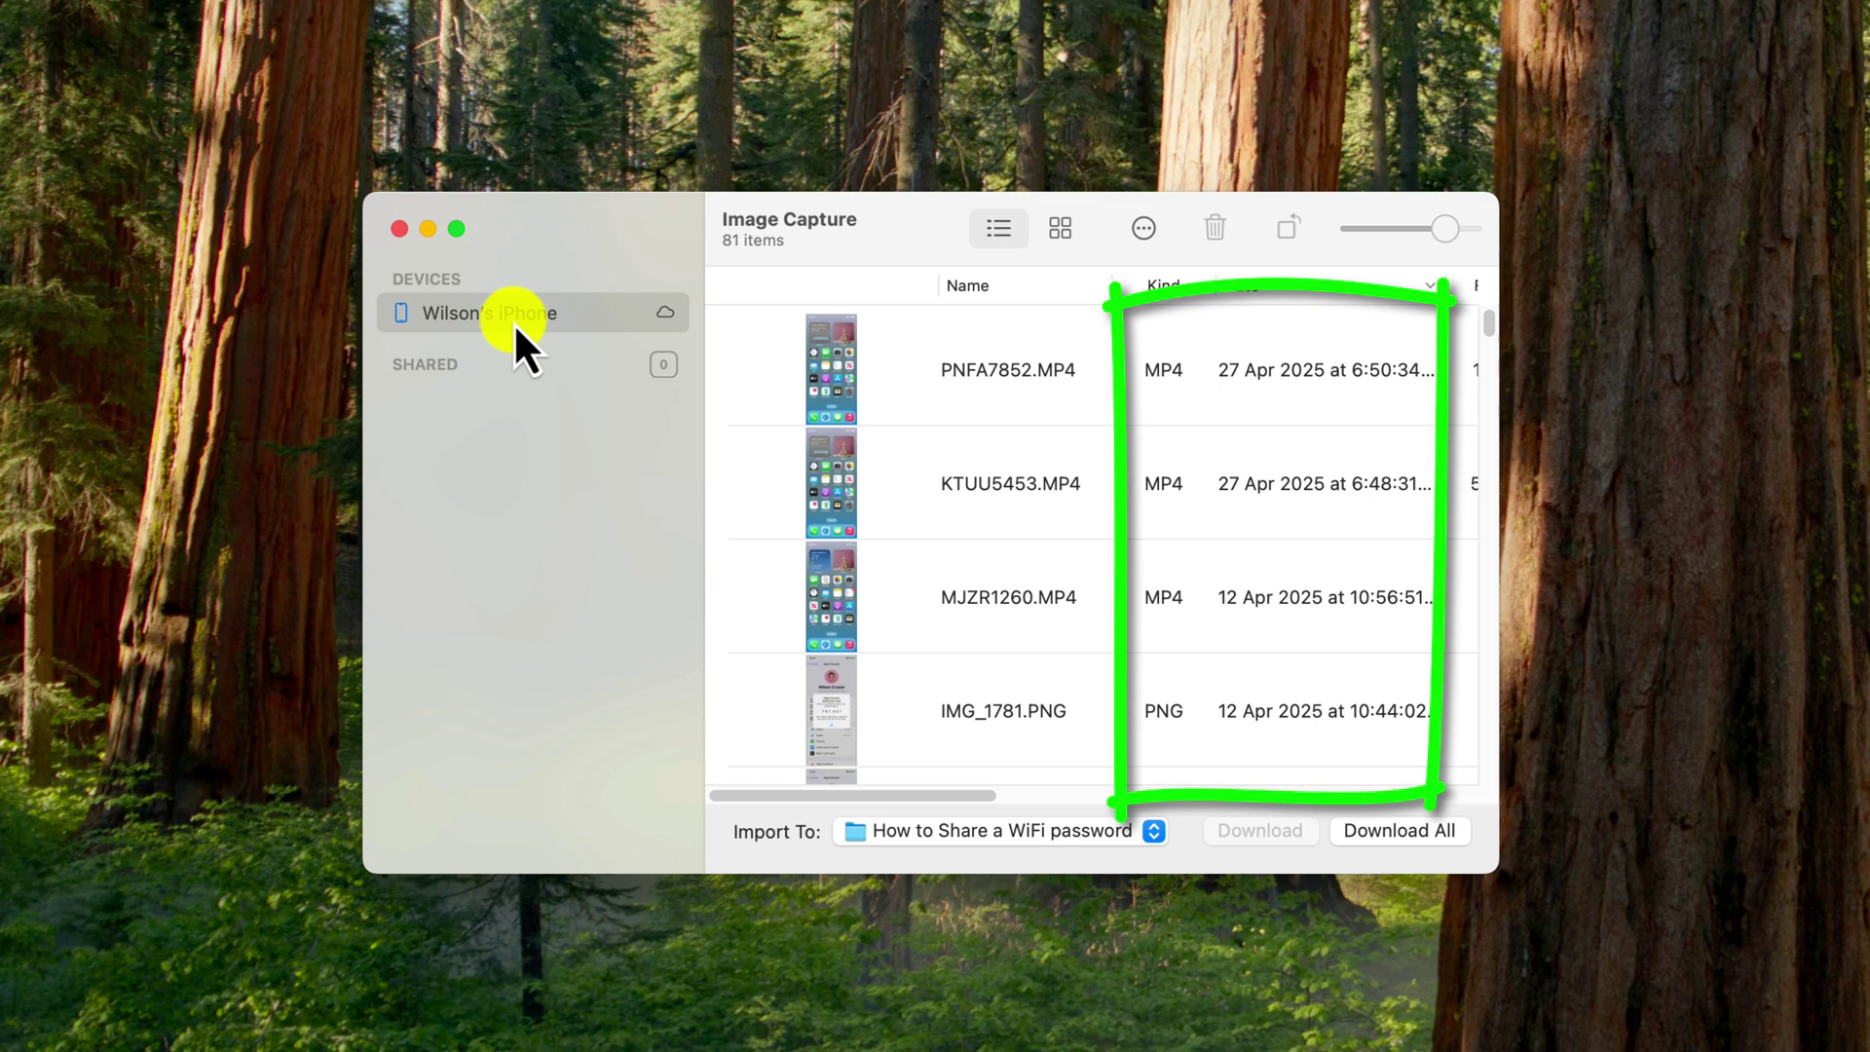
Step: Select the eleven newest iPhone files and download them to the Downloads folder
left_click(751, 391)
left_click_drag(1488, 329, 1492, 375)
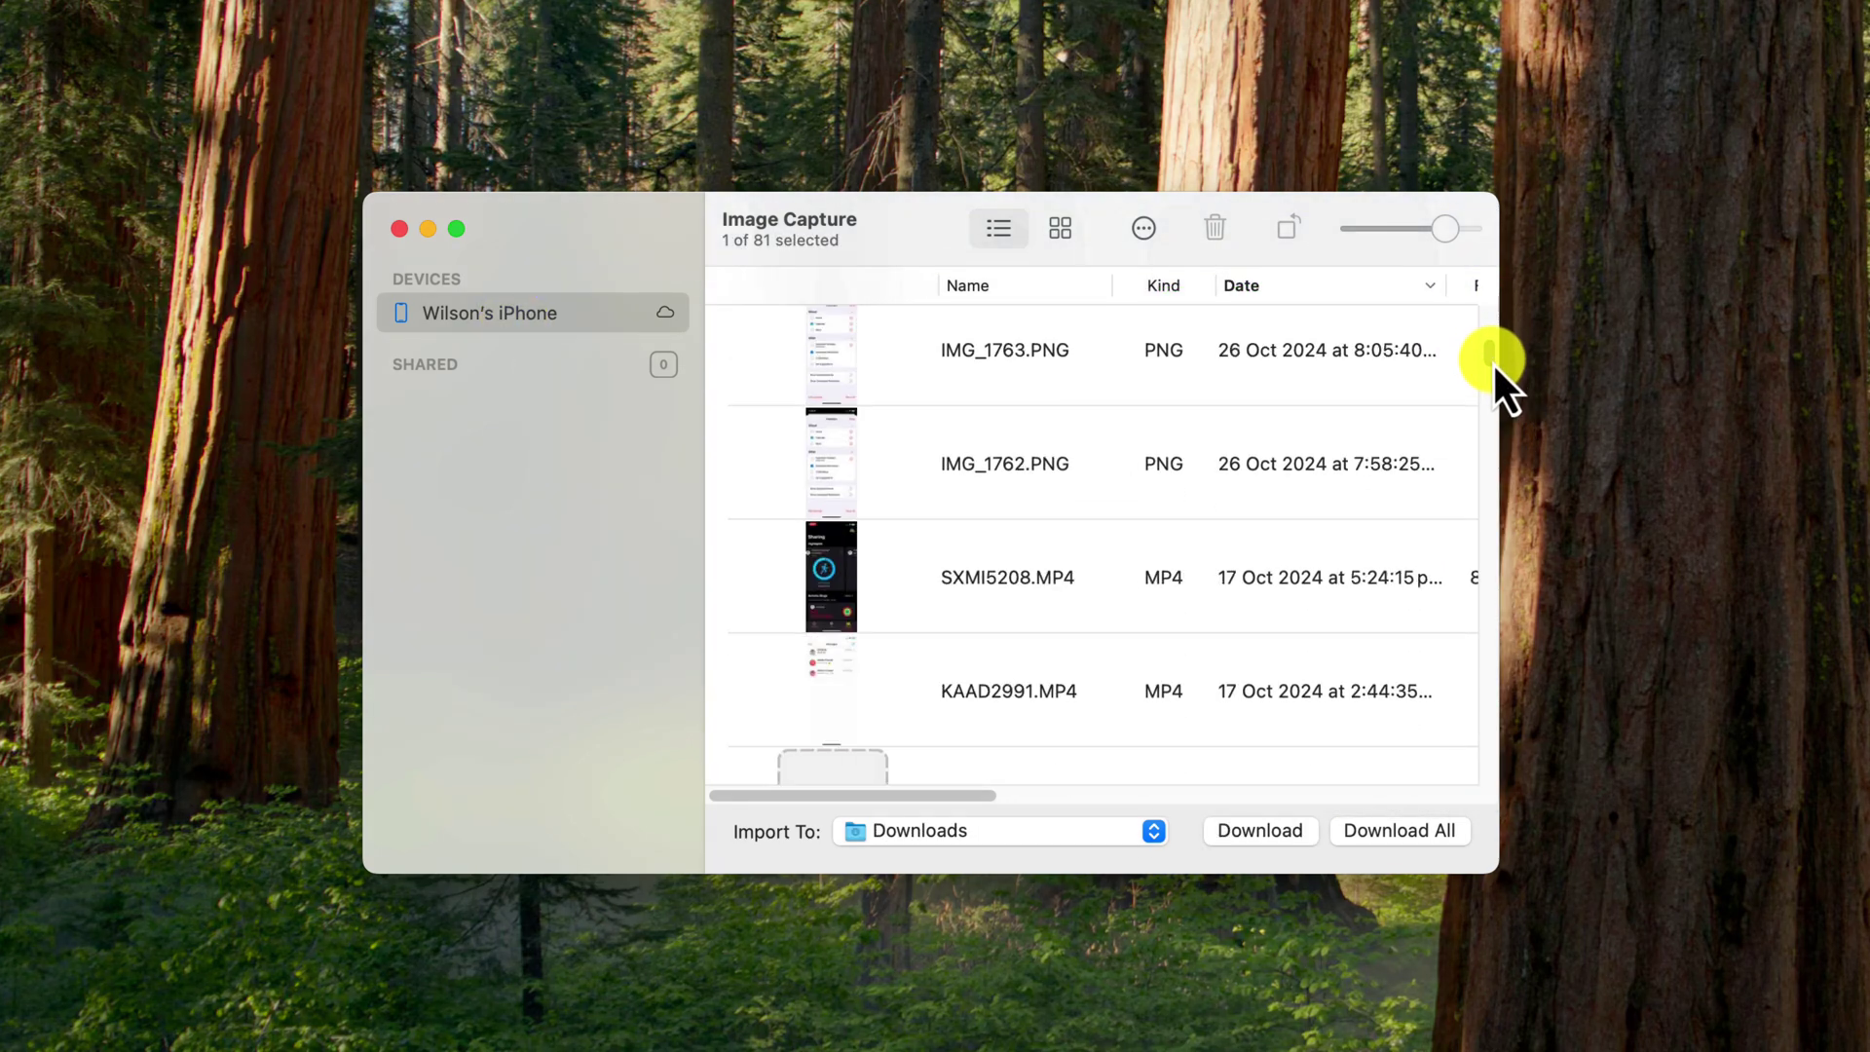
left_click(750, 567, "shift")
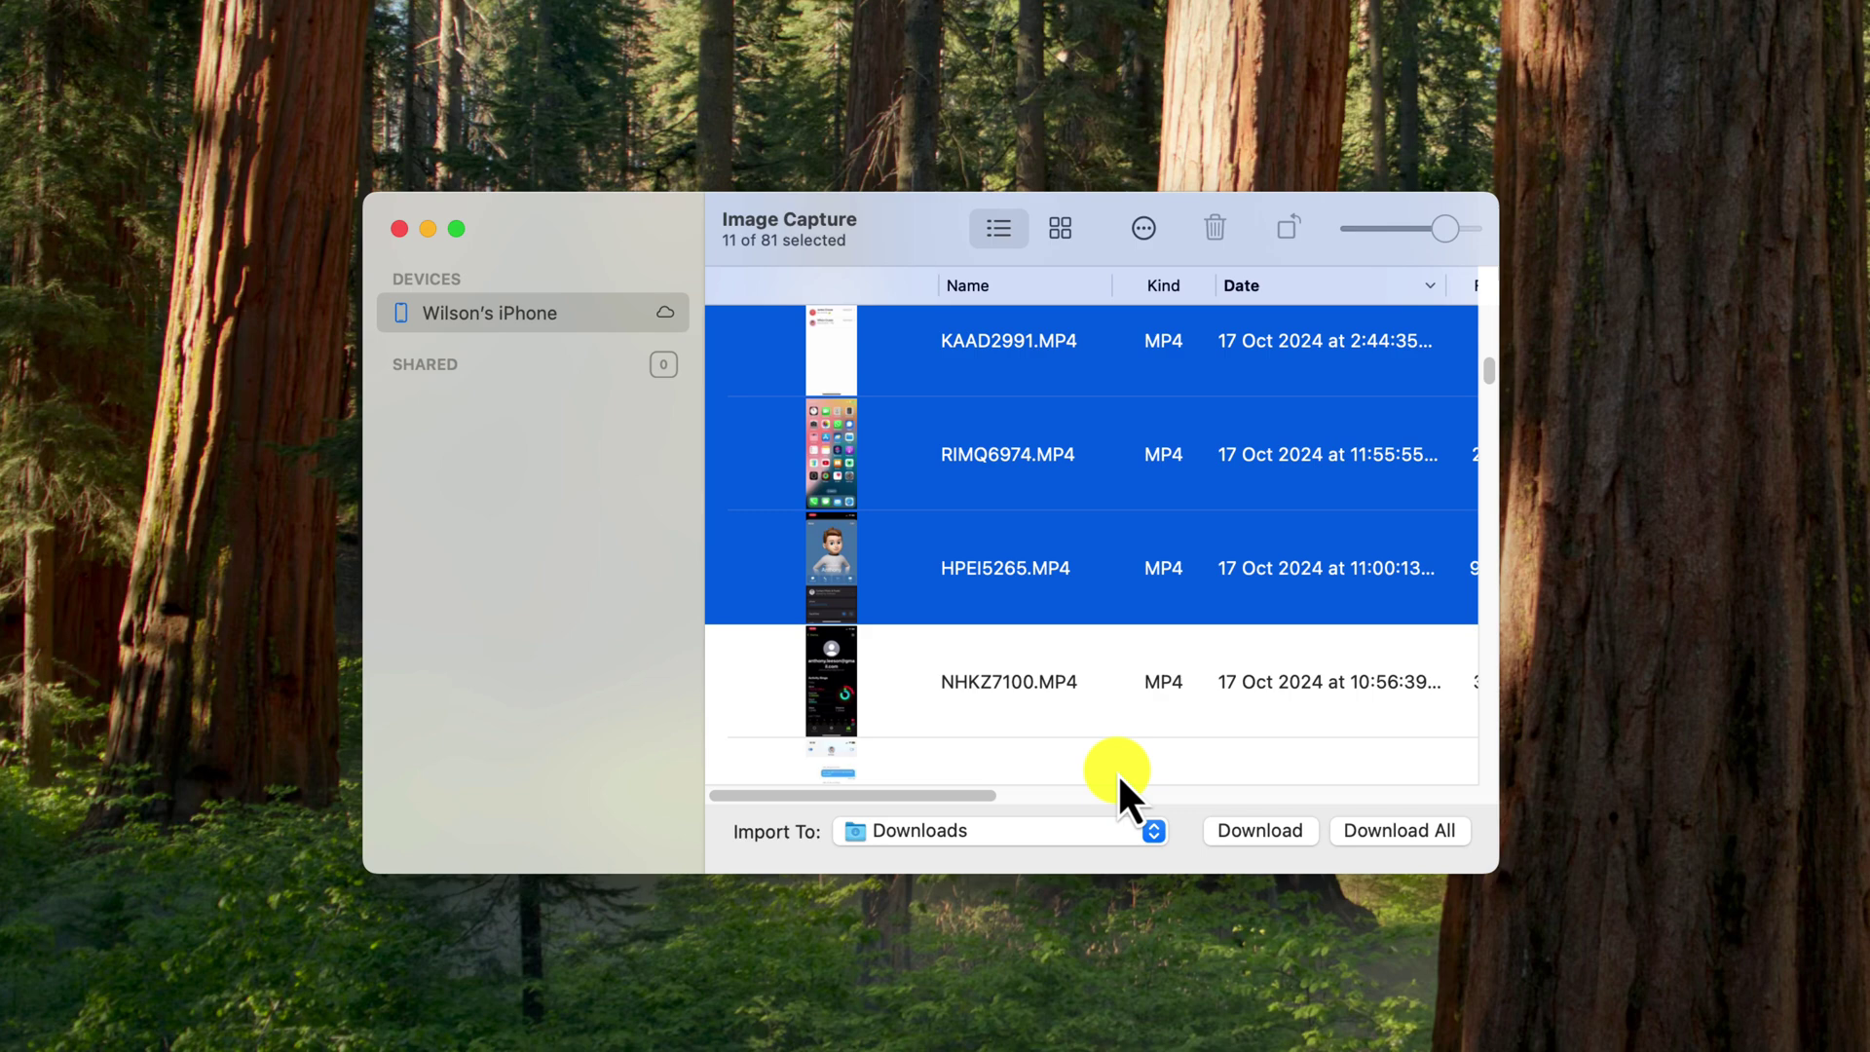
left_click(1153, 830)
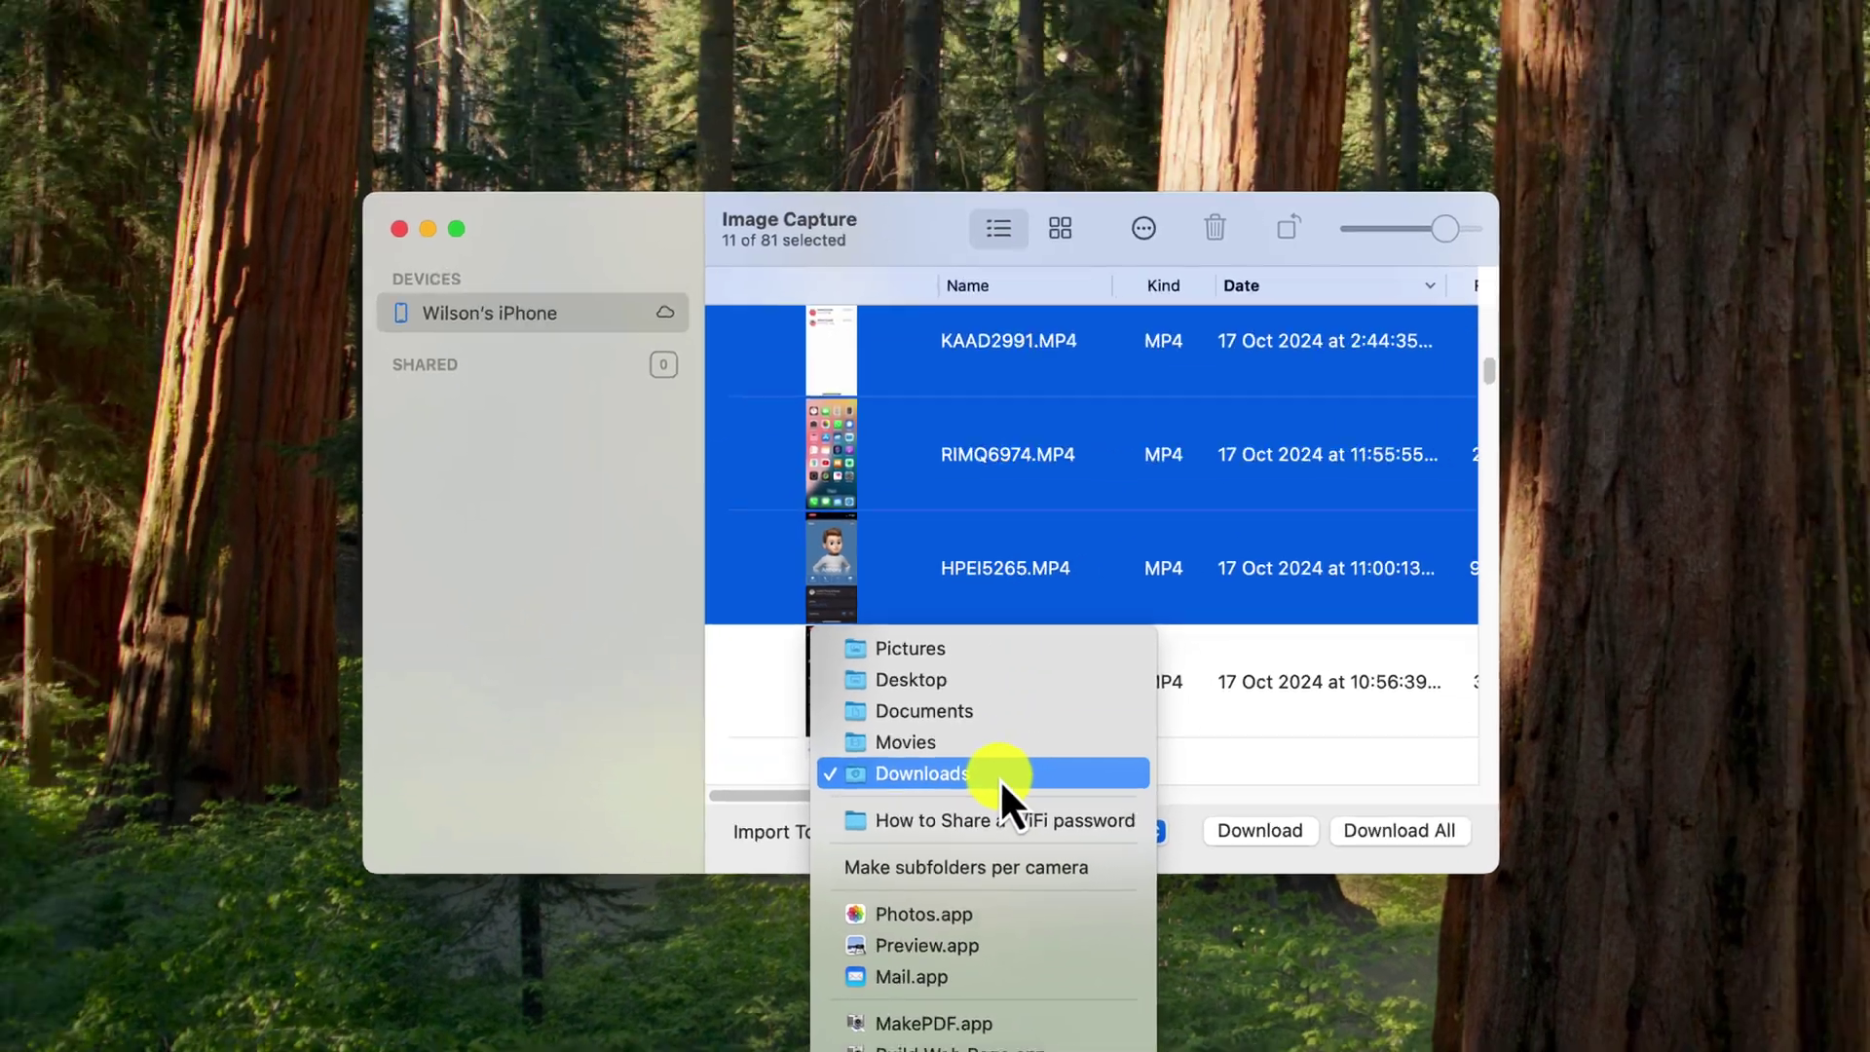
left_click(999, 779)
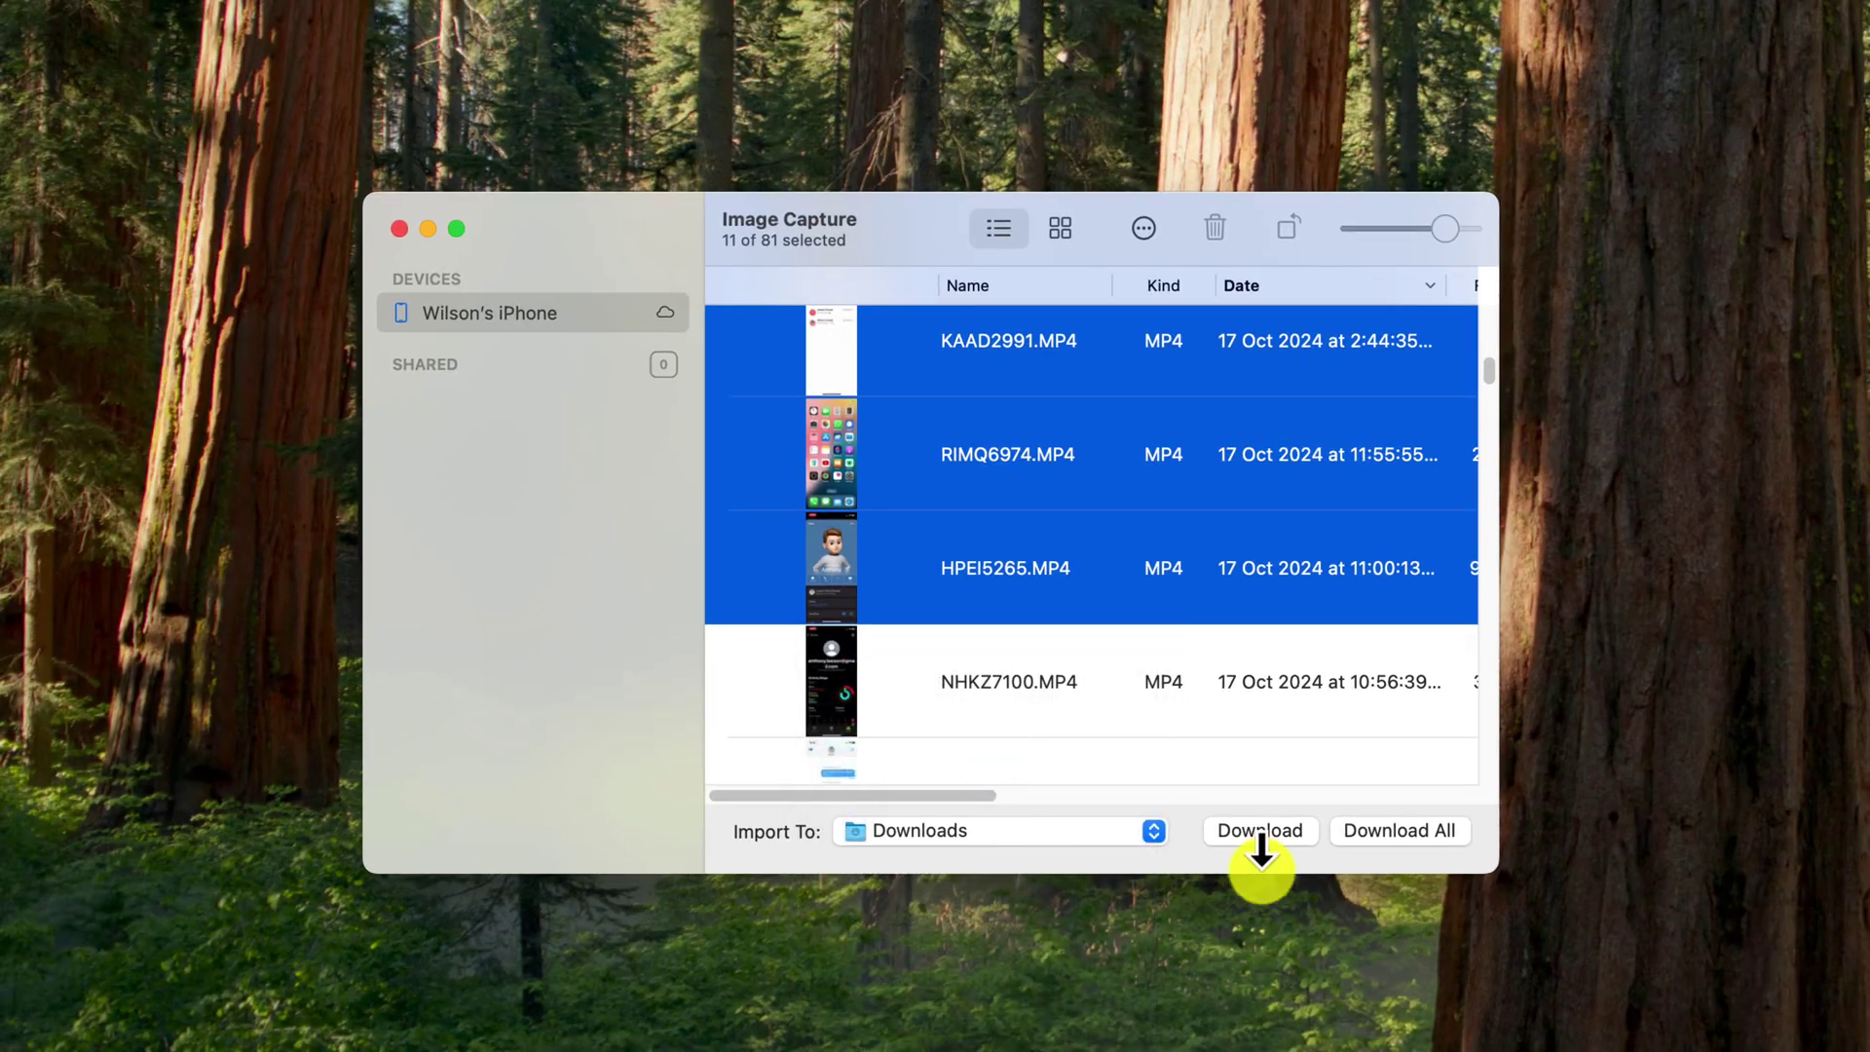
left_click(1271, 833)
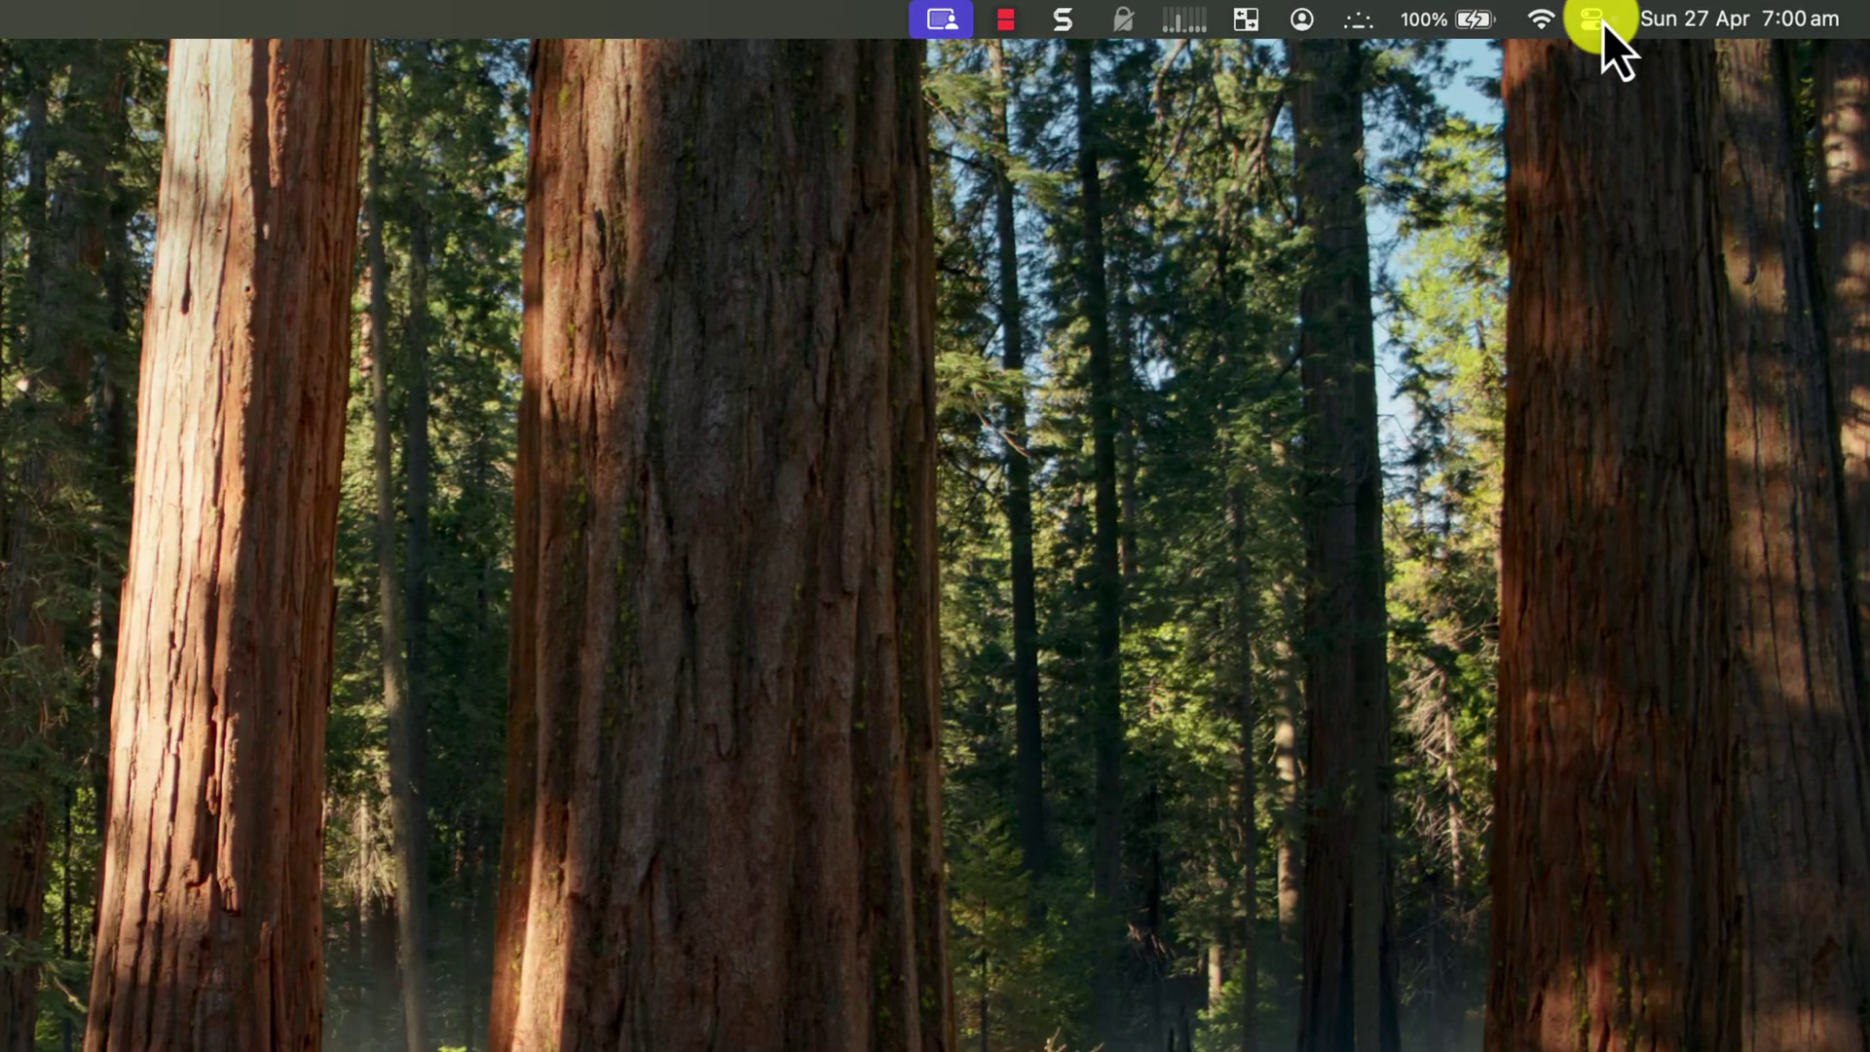
Step: Show Control Center's AirDrop options, with AirDrop on and set to Contacts Only
left_click(1703, 13)
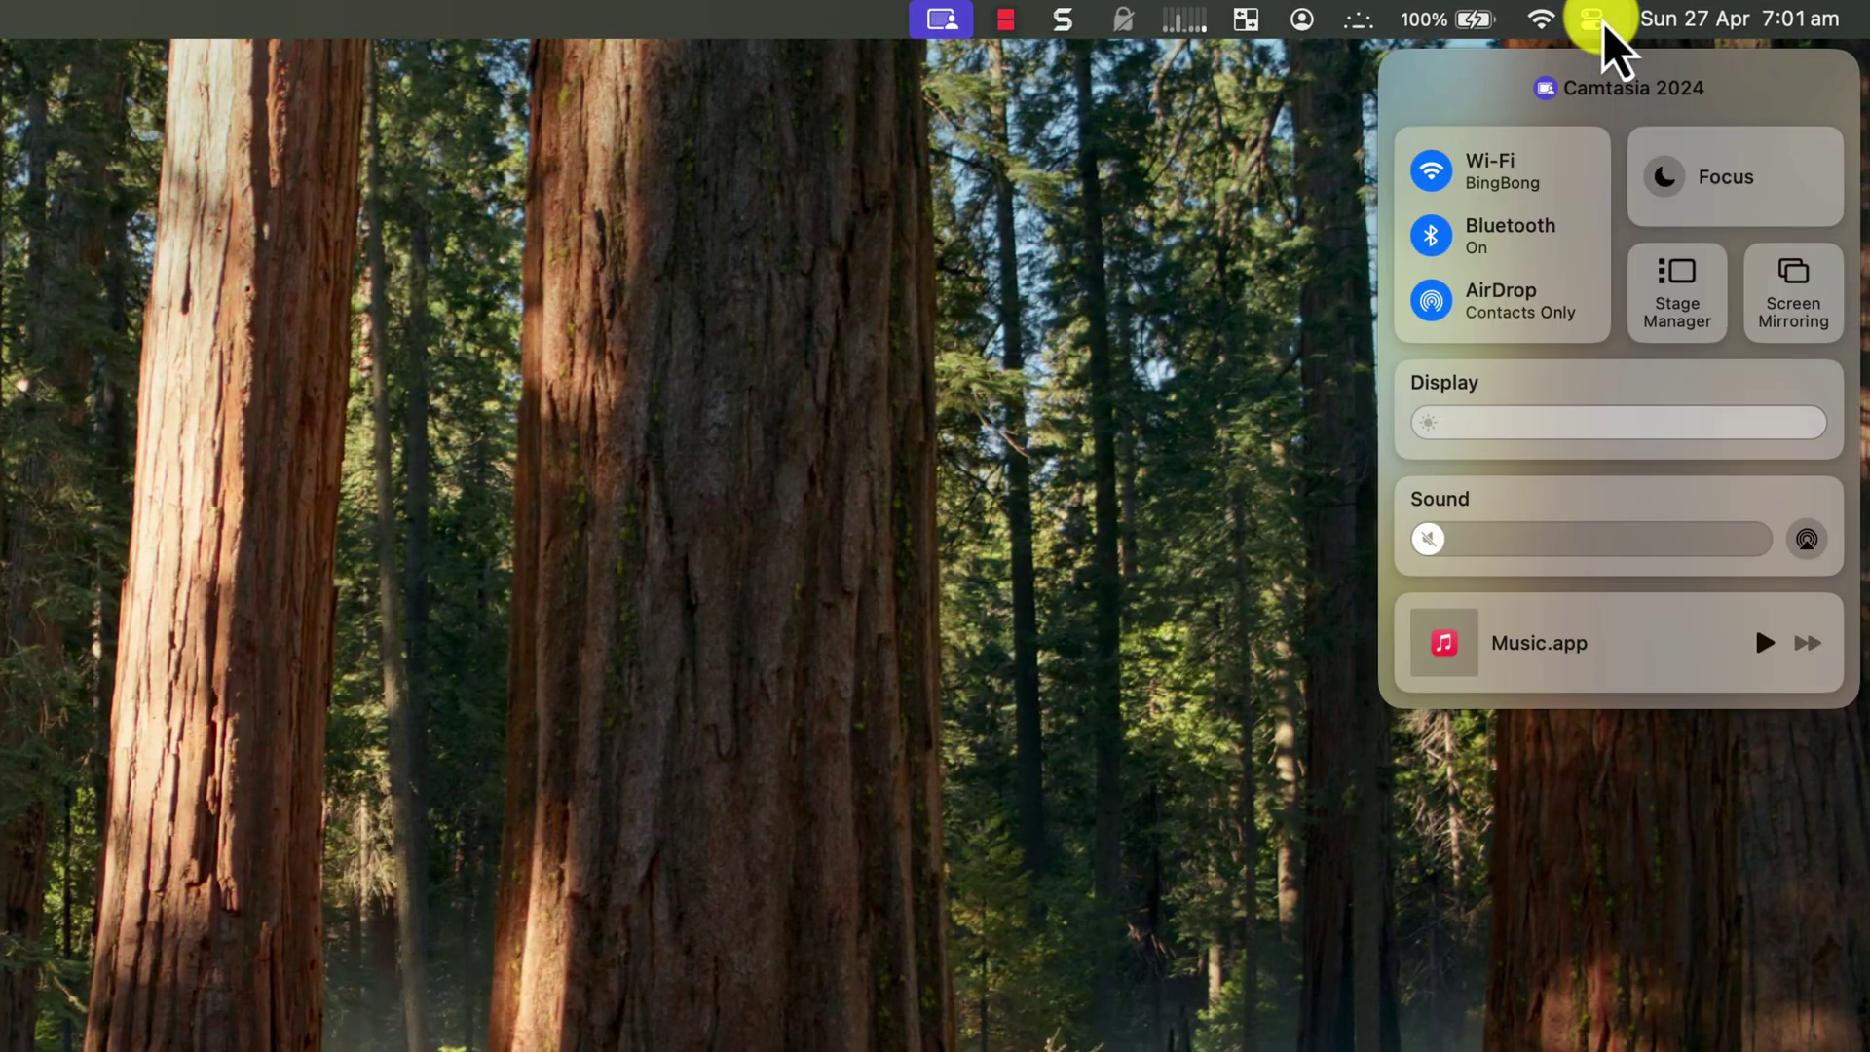
left_click(1588, 319)
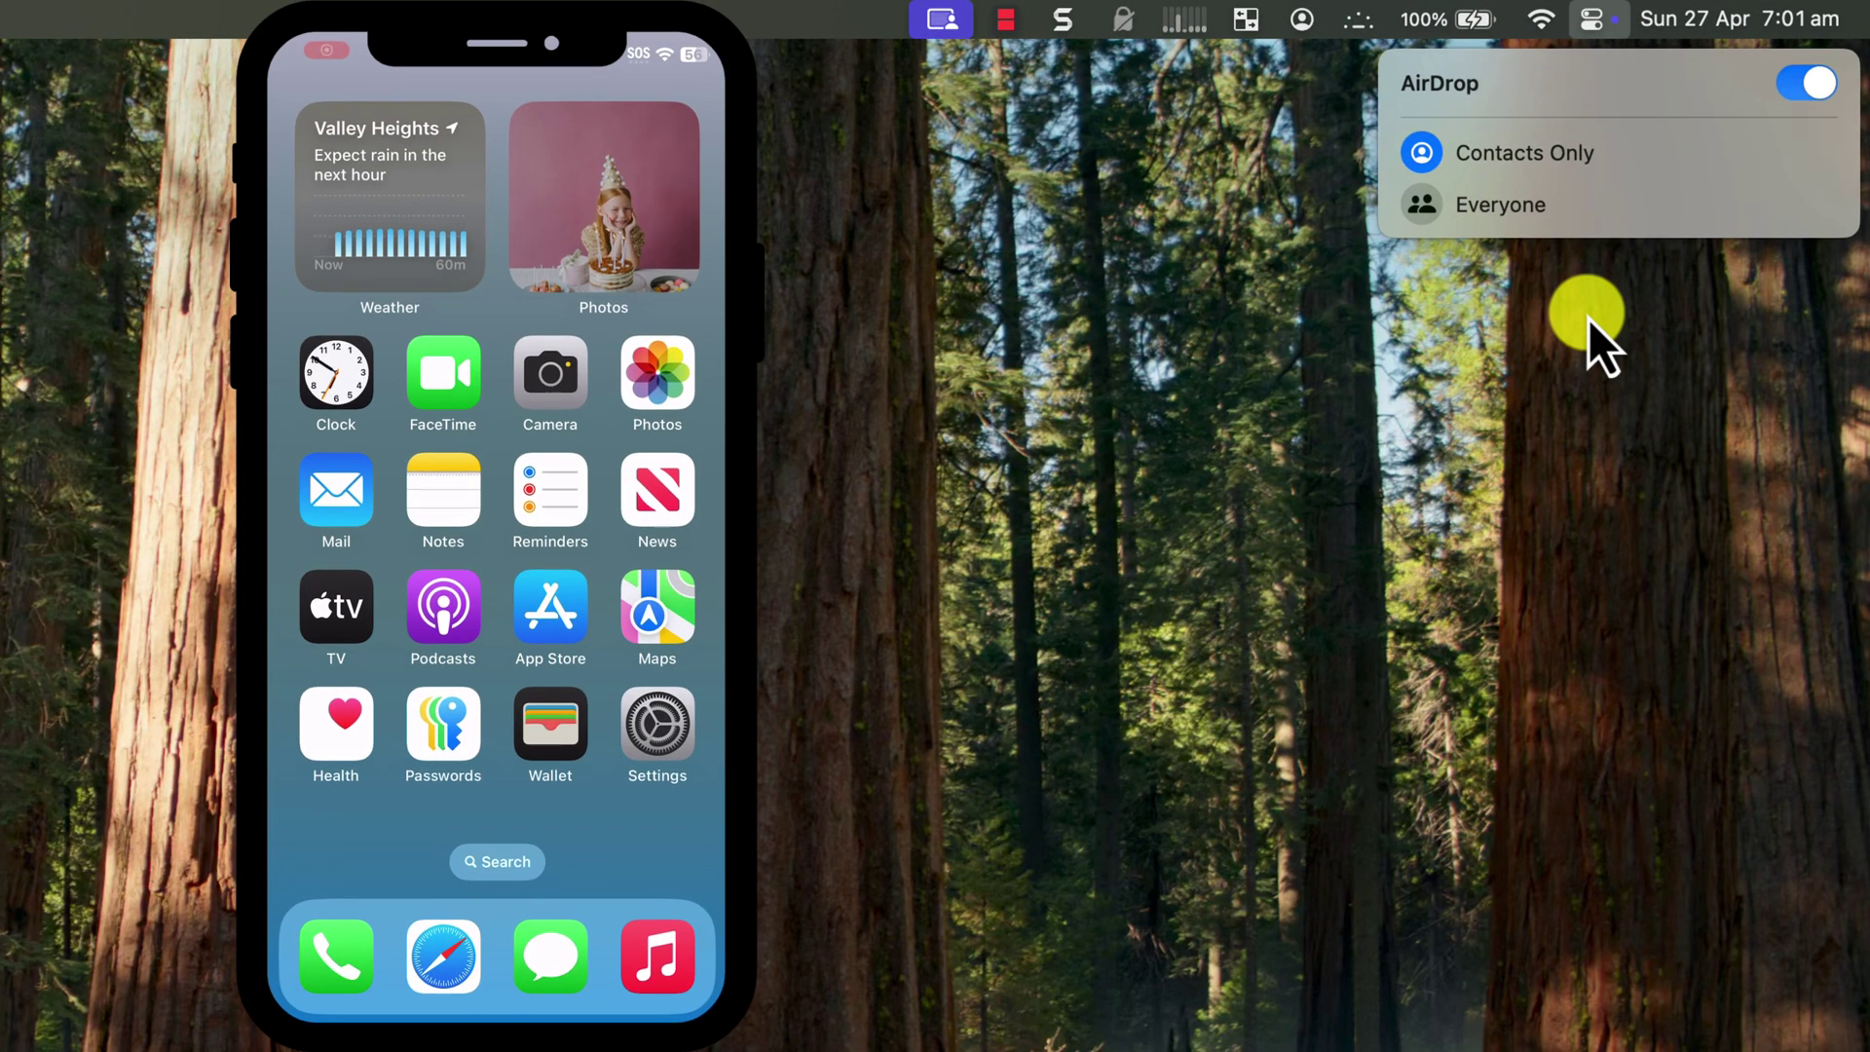